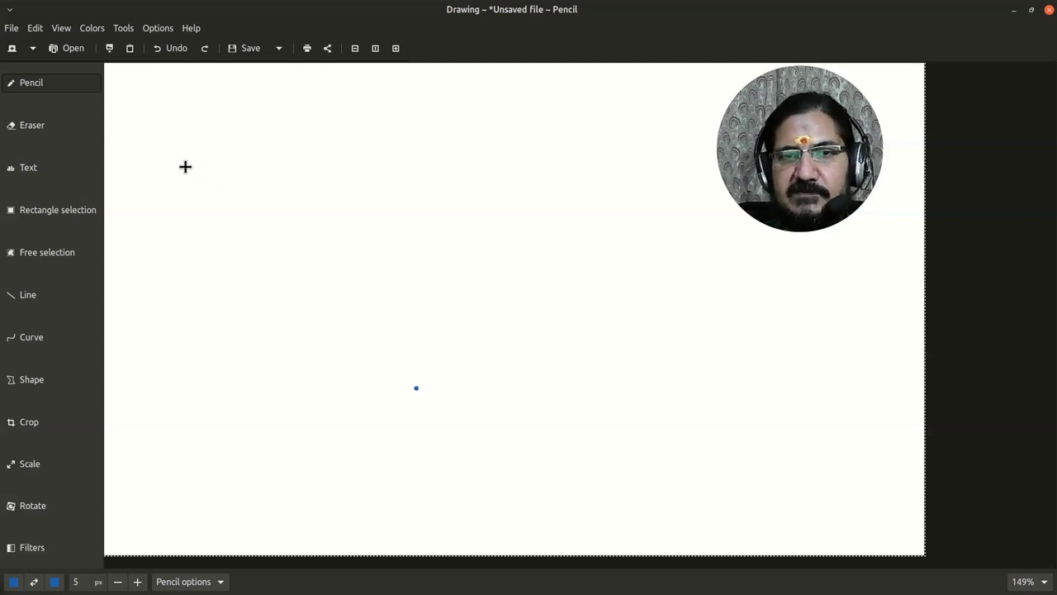
- Sketch a blue figure: an oval top, body, a right-reaching arm and a diagonal line into the top
{"action": "mouse_move", "coordinate": [182, 159]}
{"action": "left_mouse_down"}
{"action": "mouse_move", "coordinate": [230, 187]}
{"action": "mouse_move", "coordinate": [252, 177]}
{"action": "mouse_move", "coordinate": [258, 154]}
{"action": "mouse_move", "coordinate": [218, 132]}
{"action": "mouse_move", "coordinate": [190, 137]}
{"action": "mouse_move", "coordinate": [180, 154]}
{"action": "mouse_move", "coordinate": [187, 250]}
{"action": "mouse_move", "coordinate": [284, 265]}
{"action": "left_mouse_up"}
{"action": "left_click_drag", "start_coordinate": [255, 151], "coordinate": [283, 262]}
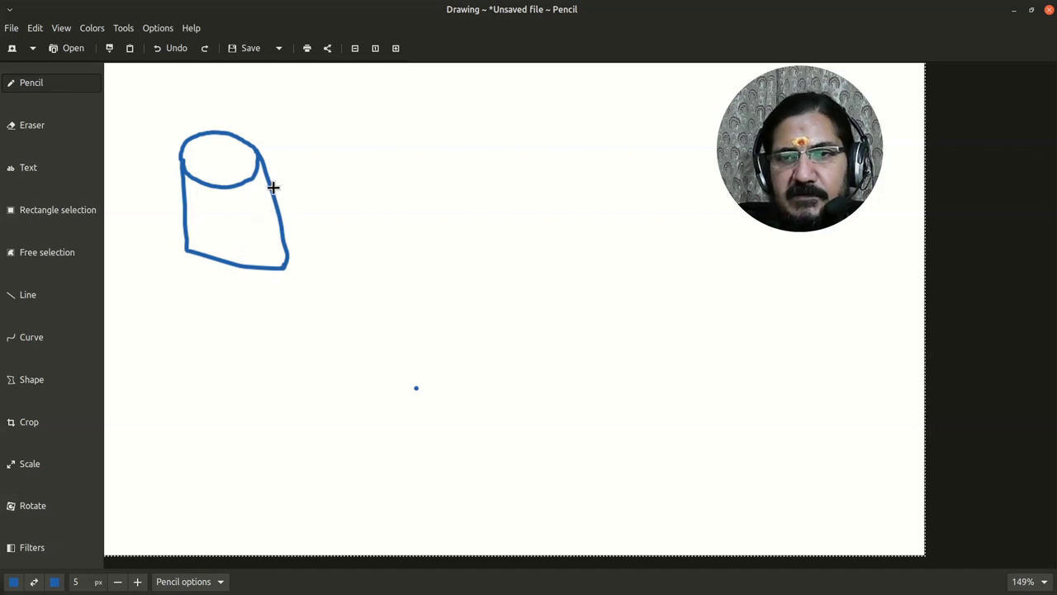
{"action": "mouse_move", "coordinate": [274, 186]}
{"action": "left_mouse_down"}
{"action": "mouse_move", "coordinate": [325, 163]}
{"action": "mouse_move", "coordinate": [311, 151]}
{"action": "mouse_move", "coordinate": [327, 182]}
{"action": "left_mouse_up"}
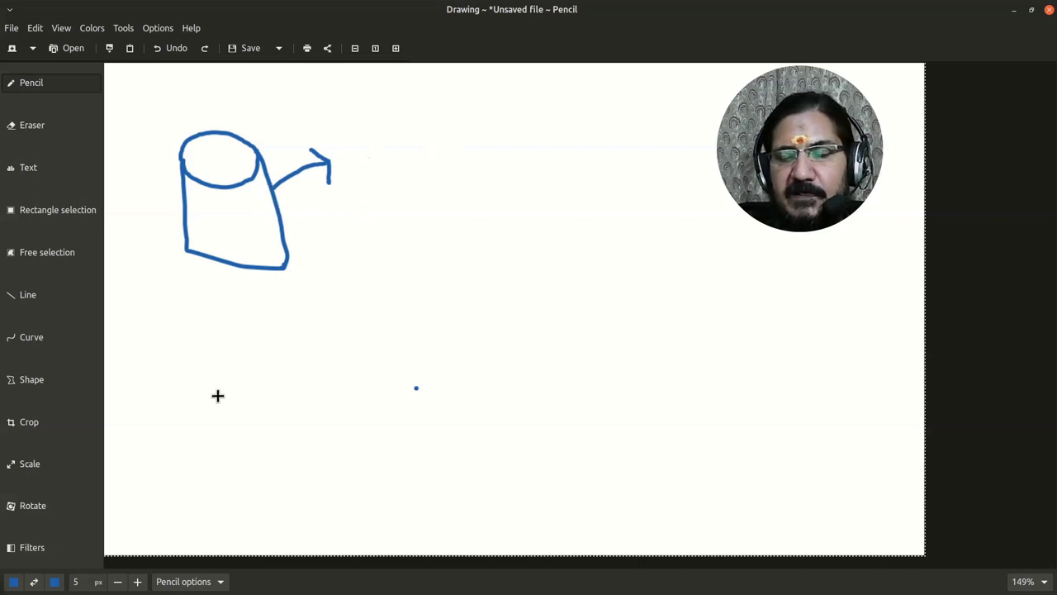
{"action": "mouse_move", "coordinate": [146, 93]}
{"action": "left_mouse_down"}
{"action": "mouse_move", "coordinate": [200, 142]}
{"action": "mouse_move", "coordinate": [211, 134]}
{"action": "mouse_move", "coordinate": [213, 146]}
{"action": "mouse_move", "coordinate": [196, 142]}
{"action": "left_mouse_up"}
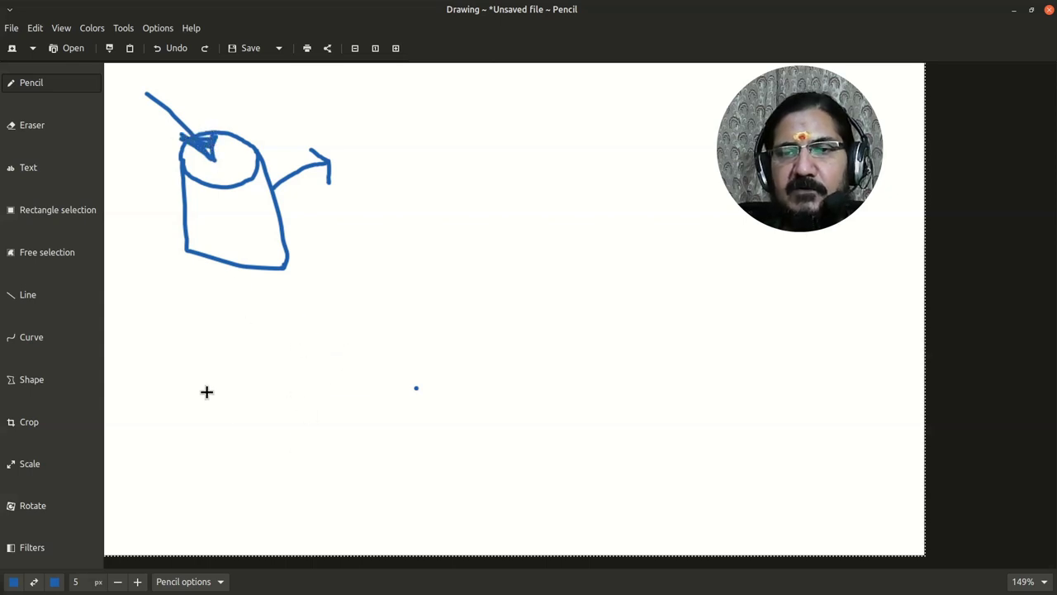
- Switch the pencil's drawing colour to yellow
{"action": "left_click", "coordinate": [14, 582]}
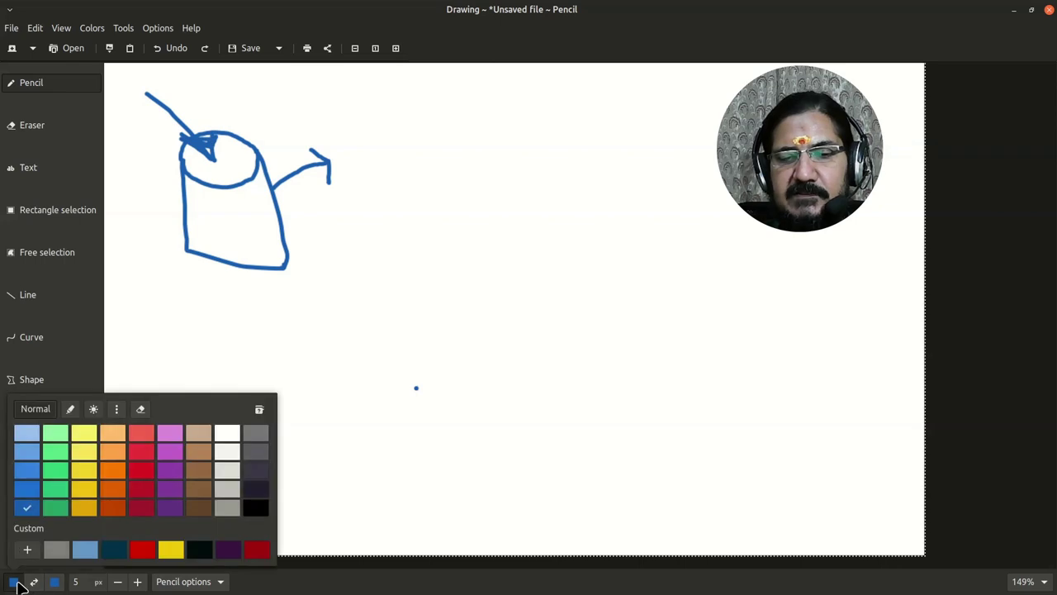
{"action": "left_click", "coordinate": [83, 453]}
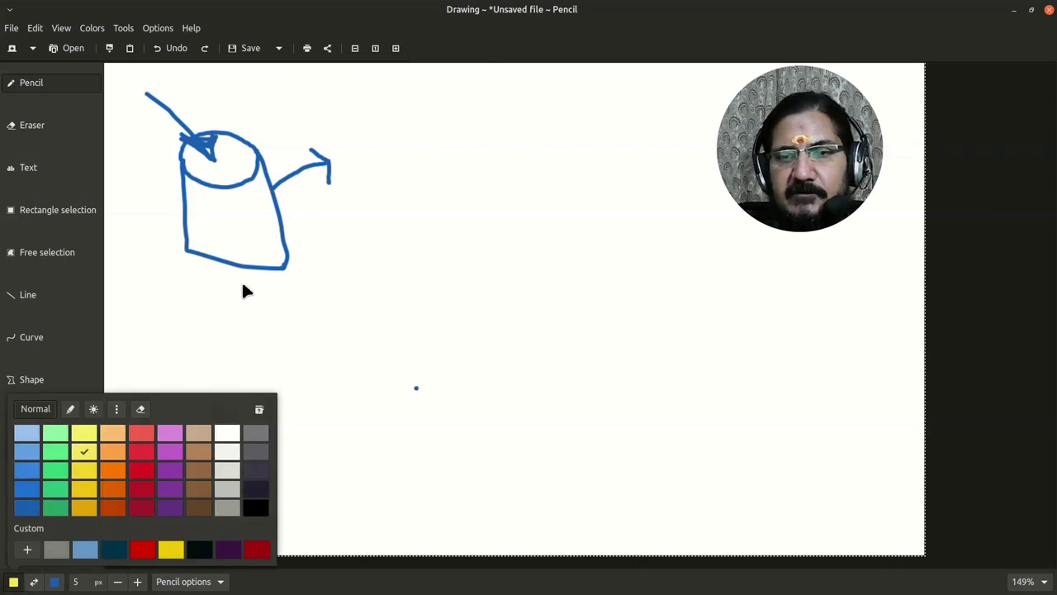
{"action": "left_click", "coordinate": [254, 324]}
- Draw four wavy yellow legs under the figure and a yellow hand at the arm's tip
{"action": "mouse_move", "coordinate": [221, 278]}
{"action": "left_mouse_down"}
{"action": "mouse_move", "coordinate": [237, 341]}
{"action": "mouse_move", "coordinate": [224, 376]}
{"action": "left_mouse_up"}
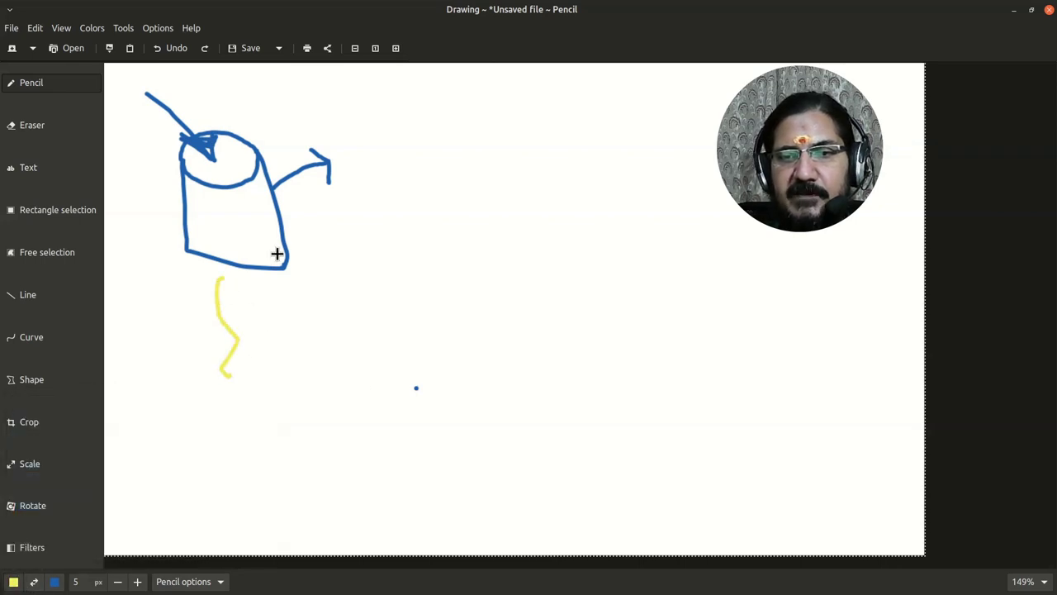
{"action": "left_click_drag", "start_coordinate": [252, 273], "coordinate": [269, 378]}
{"action": "left_click_drag", "start_coordinate": [286, 273], "coordinate": [304, 384]}
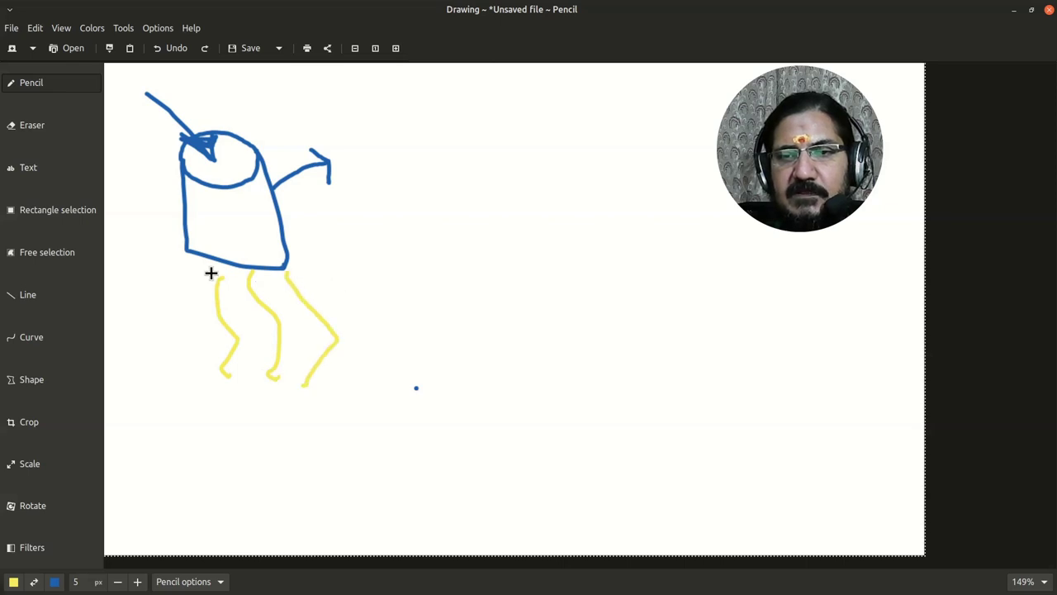
{"action": "mouse_move", "coordinate": [196, 268]}
{"action": "left_mouse_down"}
{"action": "mouse_move", "coordinate": [201, 345]}
{"action": "mouse_move", "coordinate": [180, 420]}
{"action": "left_mouse_up"}
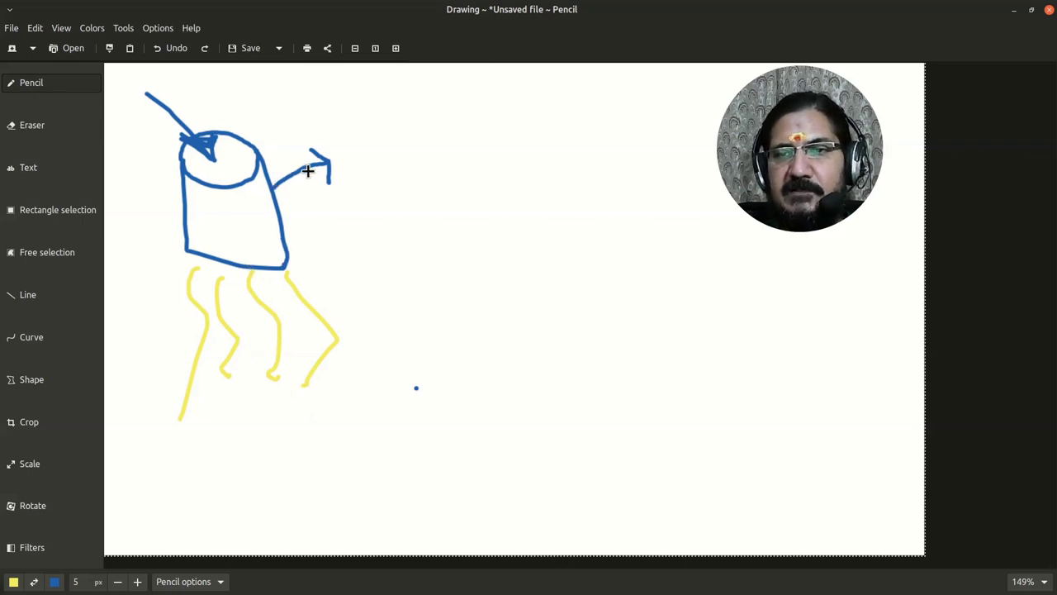
{"action": "left_click_drag", "start_coordinate": [309, 147], "coordinate": [328, 160]}
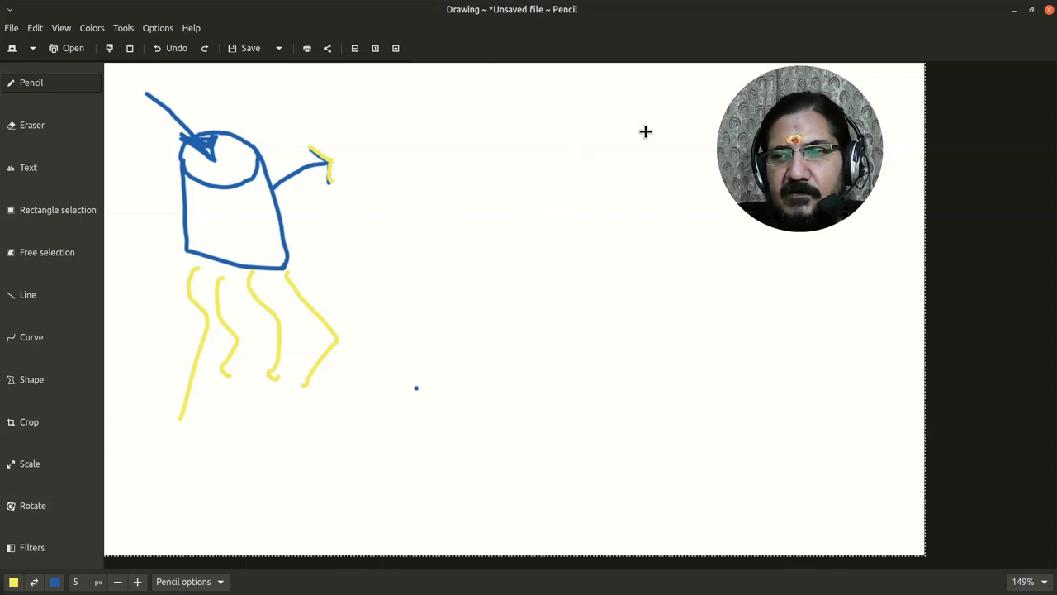
- Set the drawing colour back to blue
{"action": "left_click", "coordinate": [14, 581]}
{"action": "left_click", "coordinate": [13, 581]}
{"action": "left_click", "coordinate": [34, 582]}
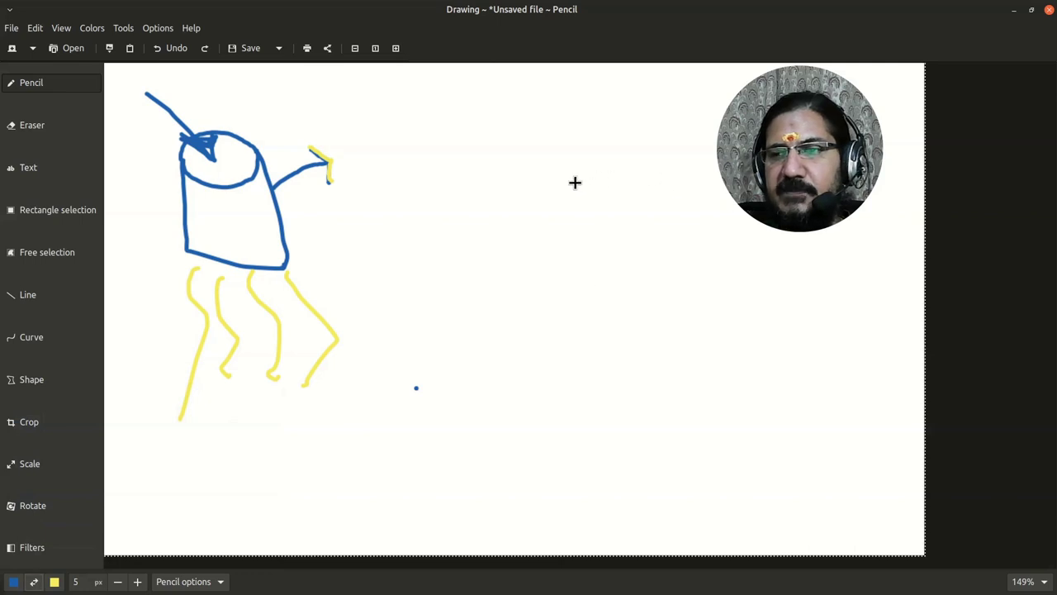
- Draw a large blue box, a smaller box off its corner, an arrow into it, and extend the arm to it
{"action": "mouse_move", "coordinate": [533, 179]}
{"action": "left_mouse_down"}
{"action": "mouse_move", "coordinate": [536, 243]}
{"action": "mouse_move", "coordinate": [561, 255]}
{"action": "mouse_move", "coordinate": [649, 250]}
{"action": "mouse_move", "coordinate": [645, 174]}
{"action": "mouse_move", "coordinate": [602, 156]}
{"action": "mouse_move", "coordinate": [536, 166]}
{"action": "left_mouse_up"}
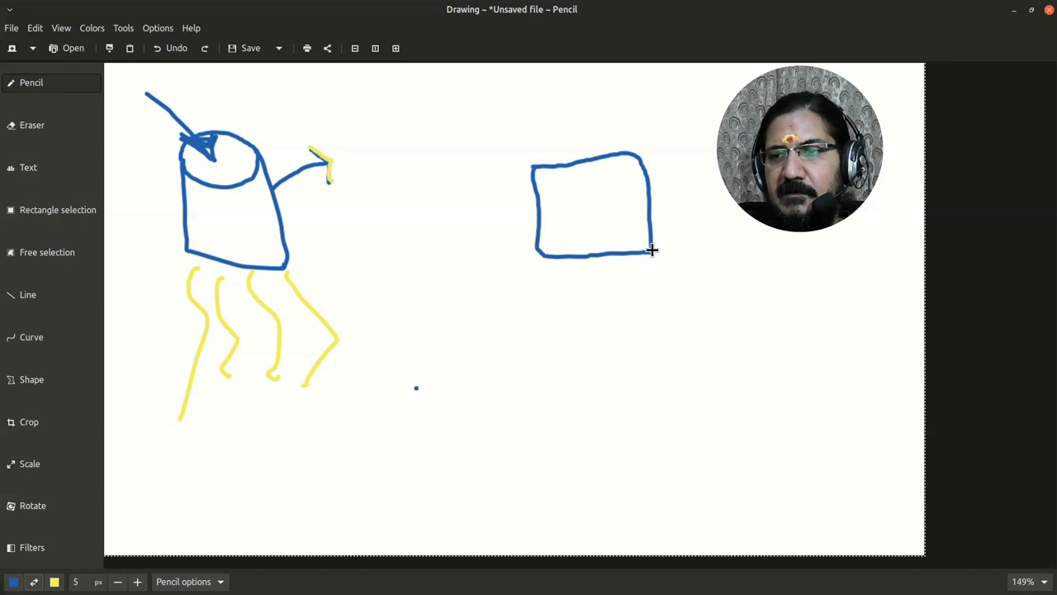
{"action": "mouse_move", "coordinate": [651, 250]}
{"action": "left_mouse_down"}
{"action": "mouse_move", "coordinate": [705, 250]}
{"action": "mouse_move", "coordinate": [716, 305]}
{"action": "mouse_move", "coordinate": [654, 304]}
{"action": "mouse_move", "coordinate": [648, 251]}
{"action": "mouse_move", "coordinate": [669, 266]}
{"action": "mouse_move", "coordinate": [666, 295]}
{"action": "mouse_move", "coordinate": [701, 292]}
{"action": "mouse_move", "coordinate": [695, 261]}
{"action": "mouse_move", "coordinate": [711, 251]}
{"action": "mouse_move", "coordinate": [740, 296]}
{"action": "left_mouse_up"}
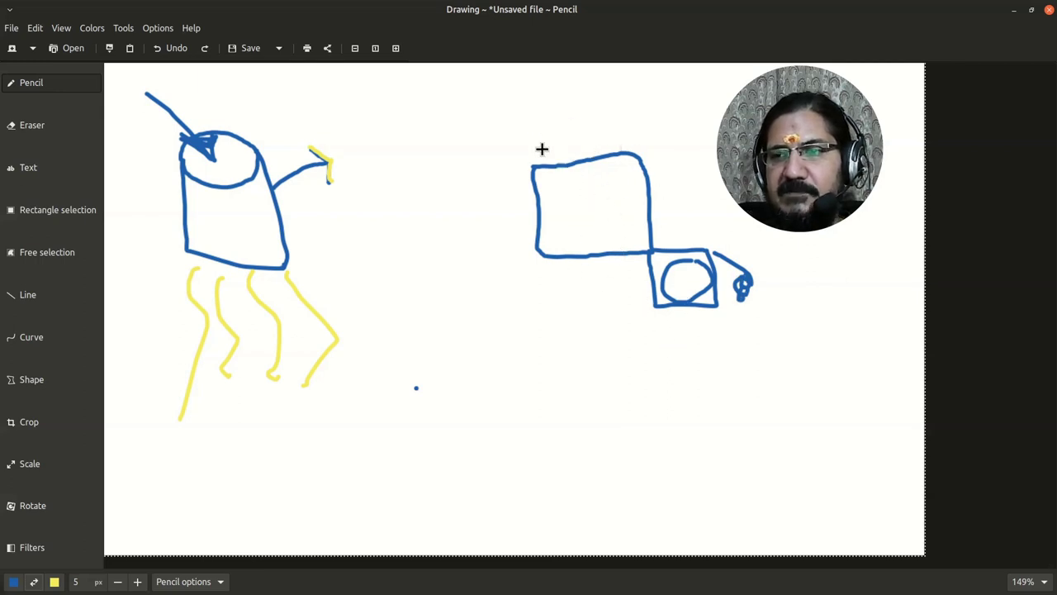
{"action": "mouse_move", "coordinate": [535, 117]}
{"action": "left_mouse_down"}
{"action": "mouse_move", "coordinate": [572, 163]}
{"action": "mouse_move", "coordinate": [550, 159]}
{"action": "mouse_move", "coordinate": [577, 142]}
{"action": "left_mouse_up"}
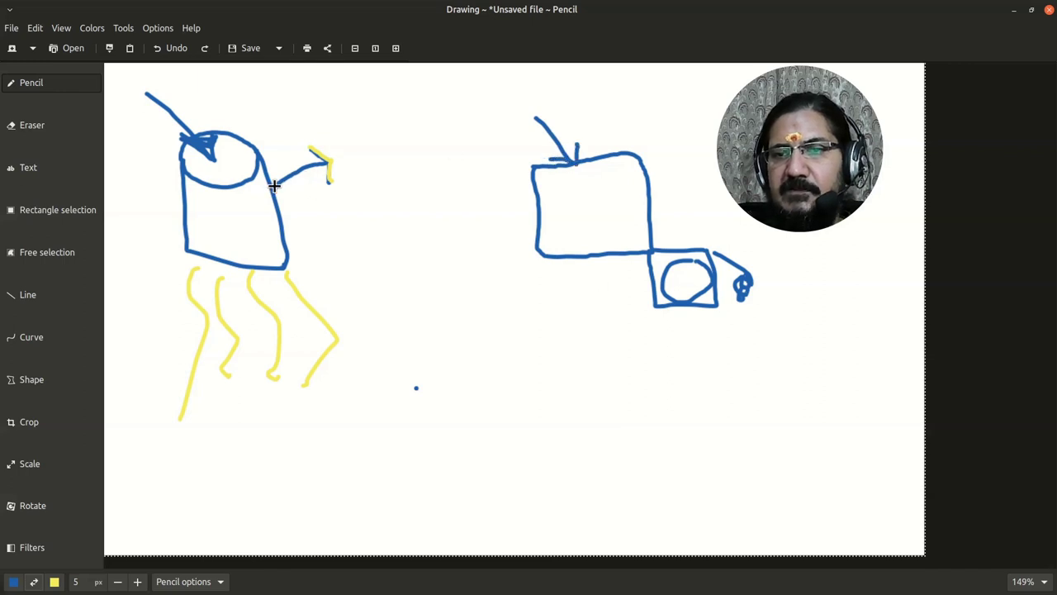
{"action": "mouse_move", "coordinate": [275, 183]}
{"action": "left_mouse_down"}
{"action": "mouse_move", "coordinate": [301, 169]}
{"action": "mouse_move", "coordinate": [540, 116]}
{"action": "left_mouse_up"}
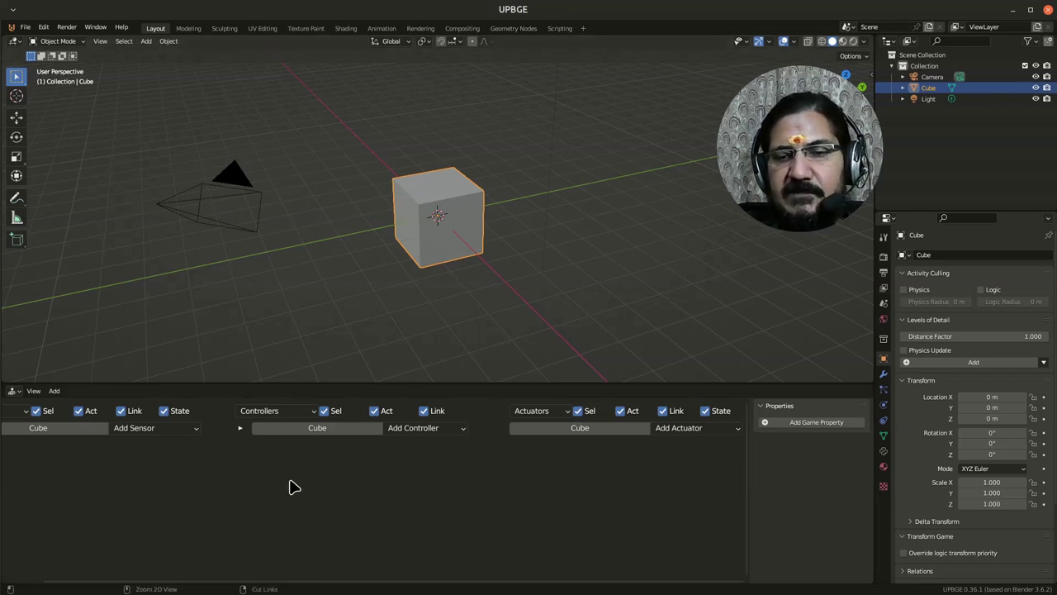
- Resize the logic editor so the Cube's Sensors, Controllers and Actuators columns are comfortably visible
{"action": "scroll", "coordinate": [293, 488], "scroll_direction": "down", "scroll_amount": 2}
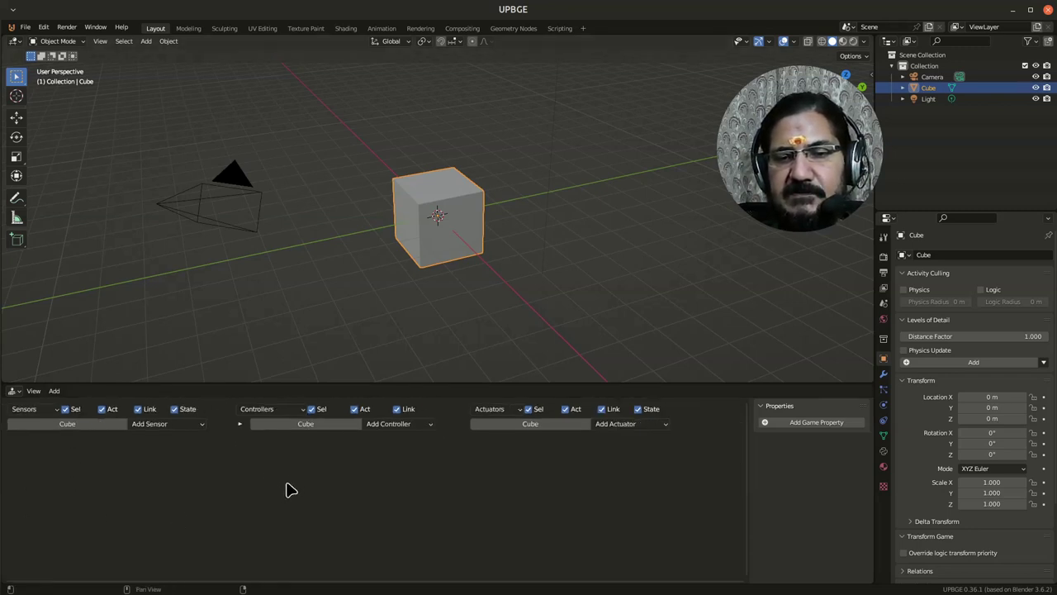
{"action": "left_click_drag", "start_coordinate": [272, 382], "coordinate": [263, 296]}
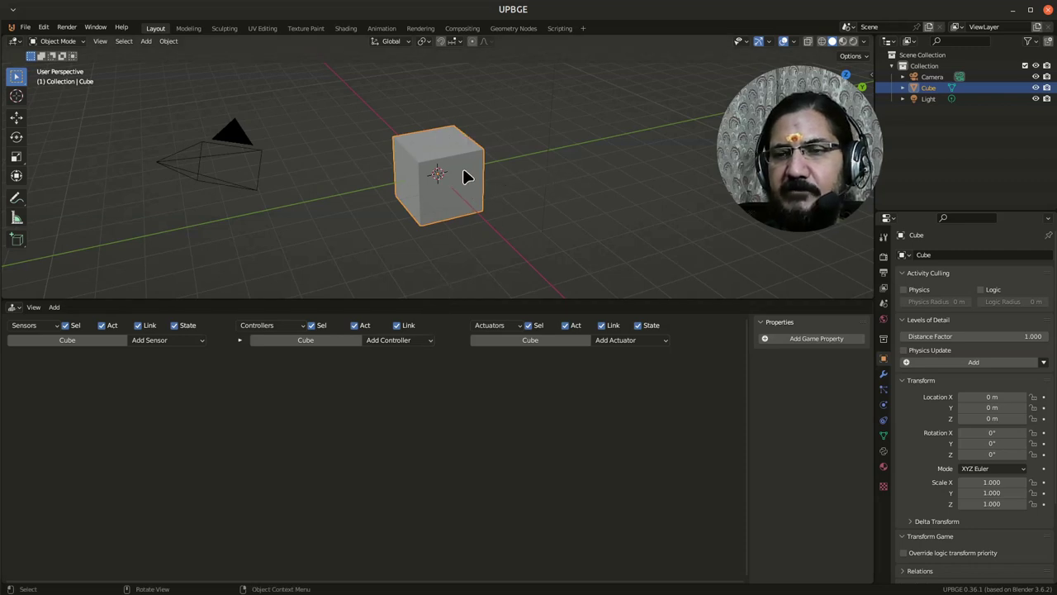
{"action": "left_click_drag", "start_coordinate": [425, 296], "coordinate": [425, 309]}
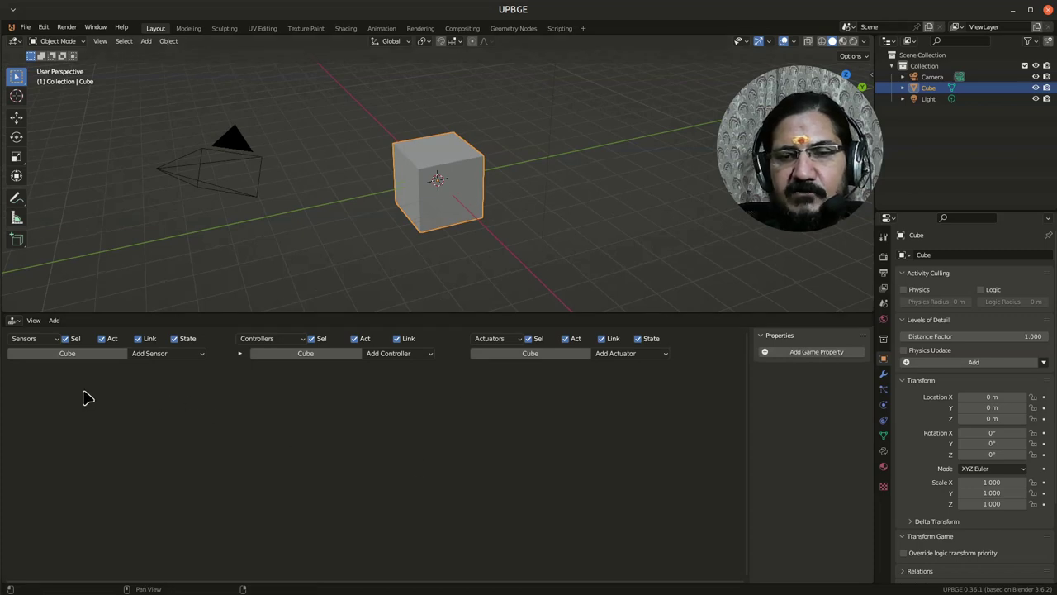
- Add a Keyboard sensor to the Cube triggered by the Up Arrow key, then list actuator types
{"action": "left_click", "coordinate": [157, 355]}
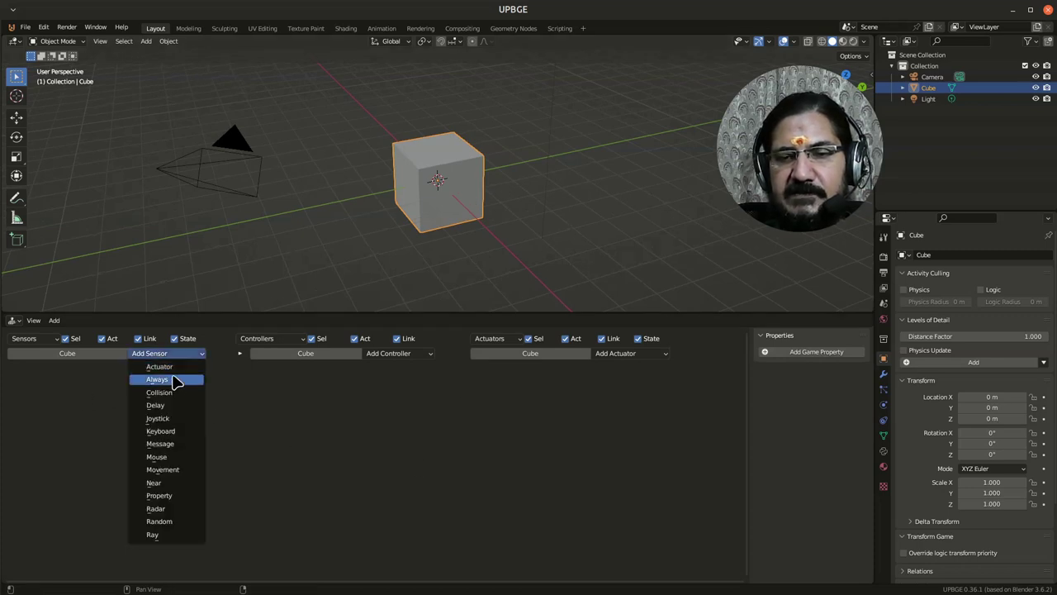
{"action": "left_click", "coordinate": [182, 431]}
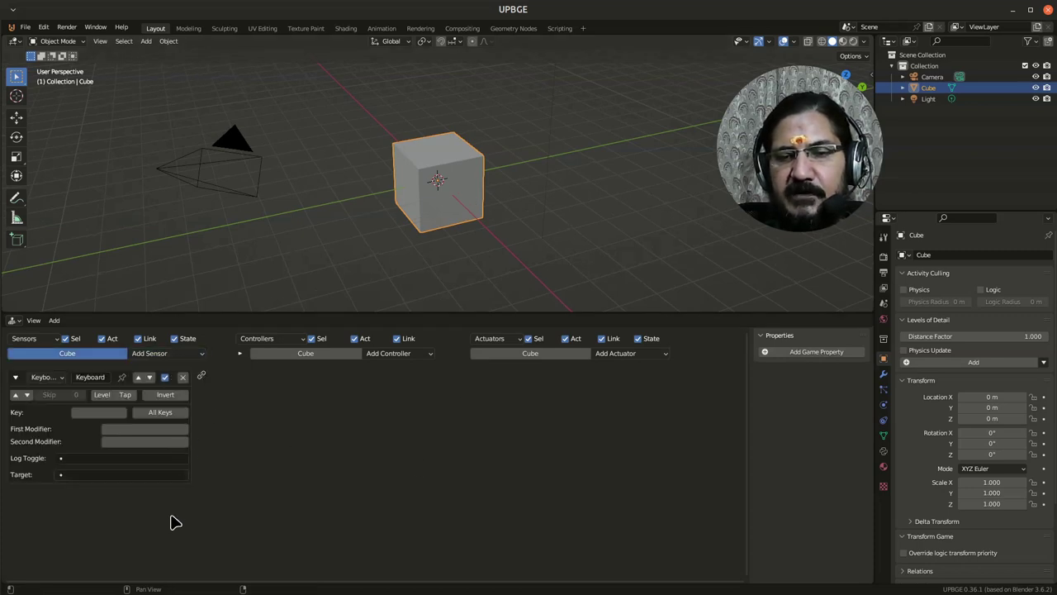
{"action": "left_click", "coordinate": [109, 413]}
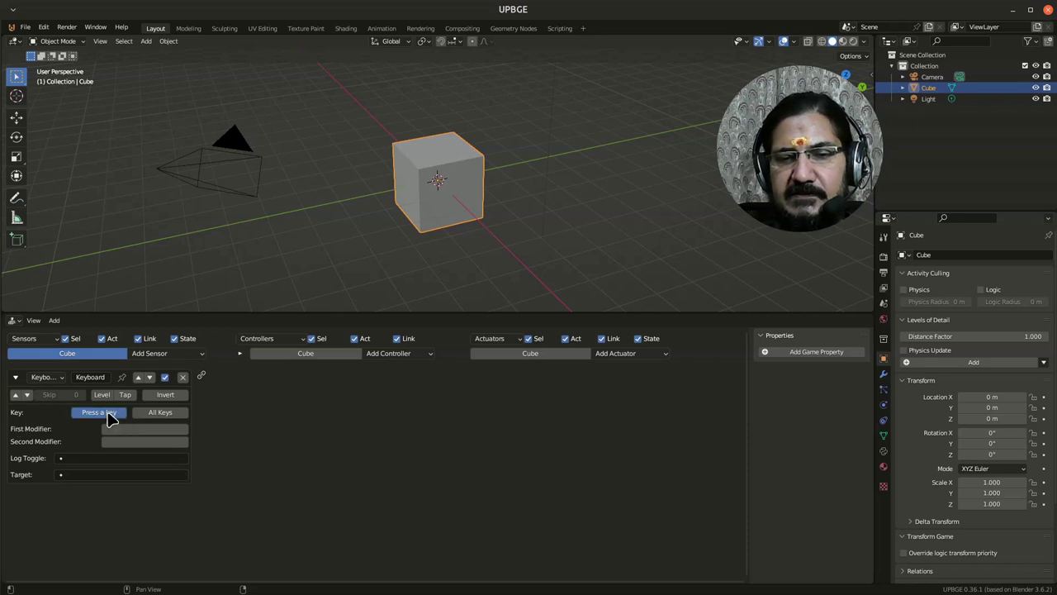
{"action": "key", "text": "Up"}
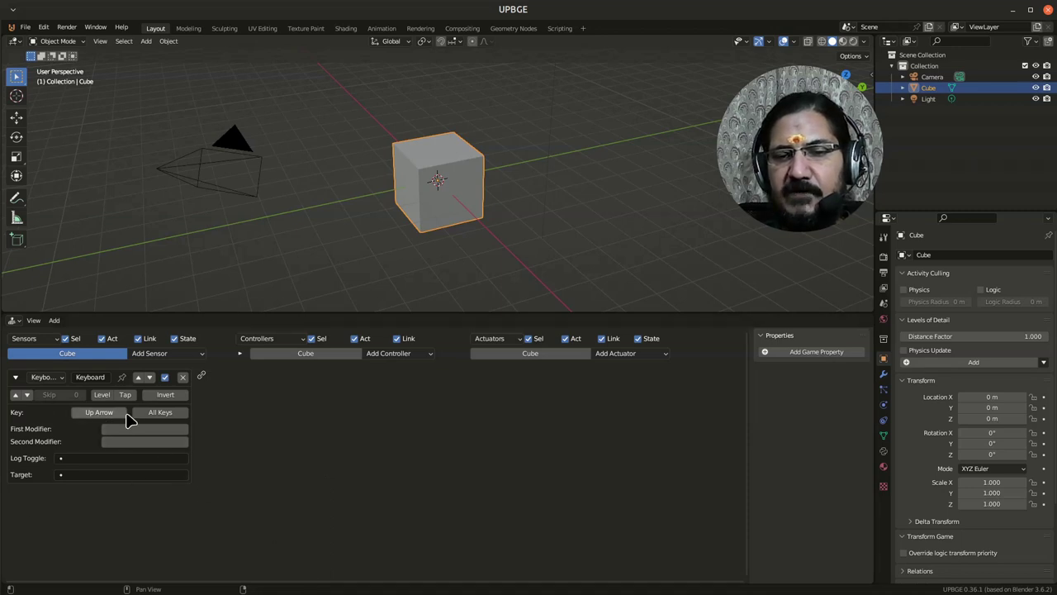
{"action": "left_click", "coordinate": [640, 355]}
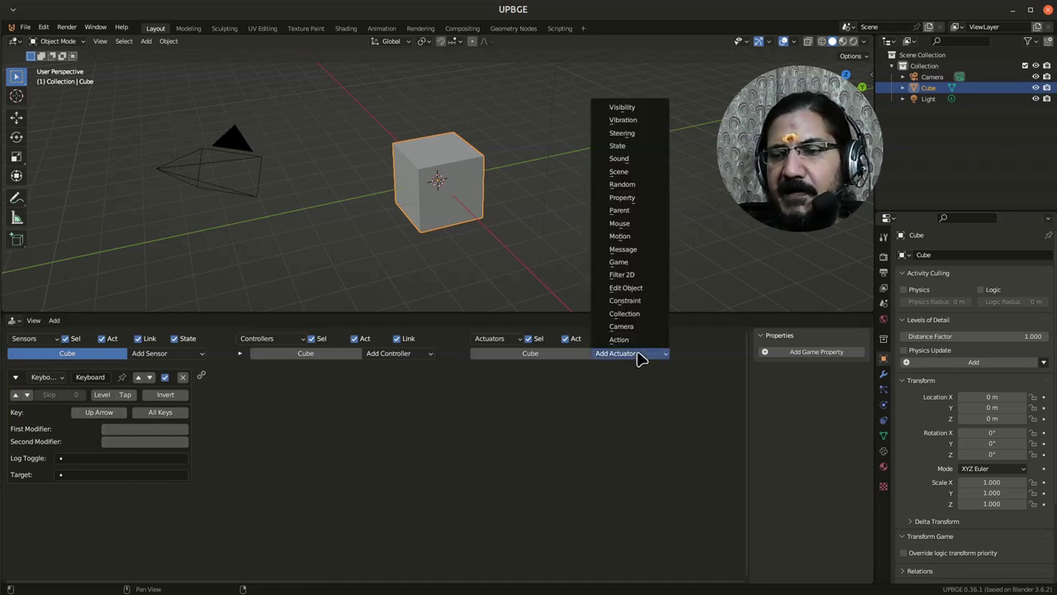
- Add a Motion actuator to the Cube with Loc Y set to 0.60
{"action": "left_click", "coordinate": [644, 236]}
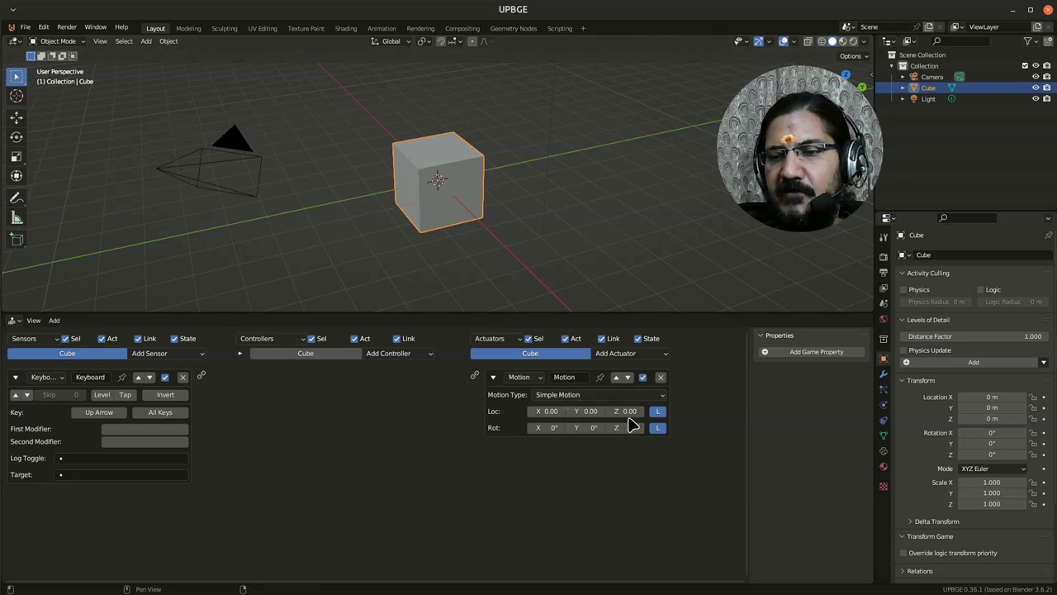
{"action": "left_click_drag", "start_coordinate": [586, 411], "coordinate": [620, 412]}
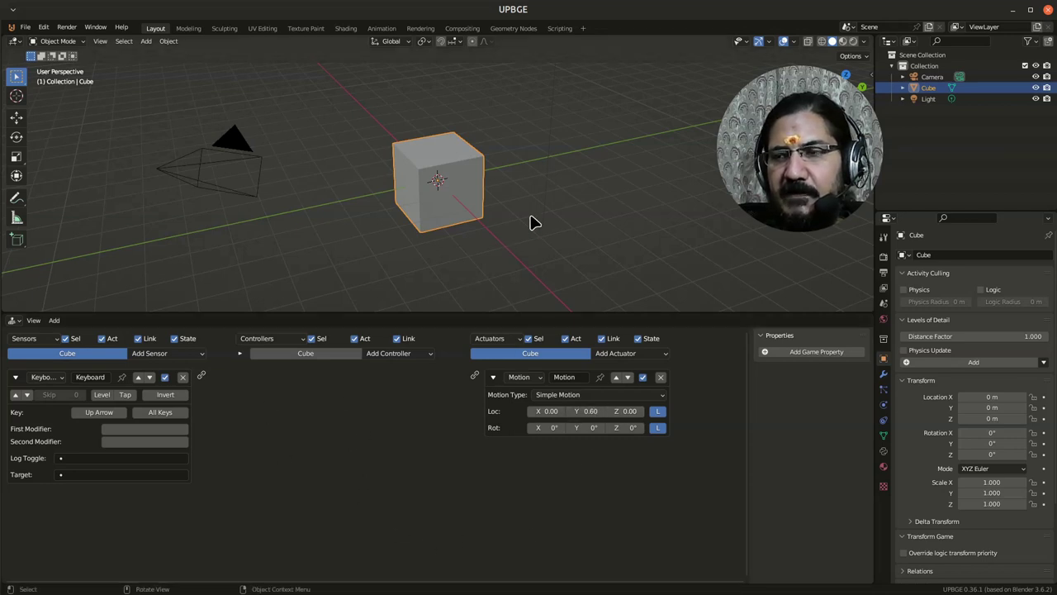
- Start a test run of the game with P, then stop it with Esc
{"action": "key", "text": "p"}
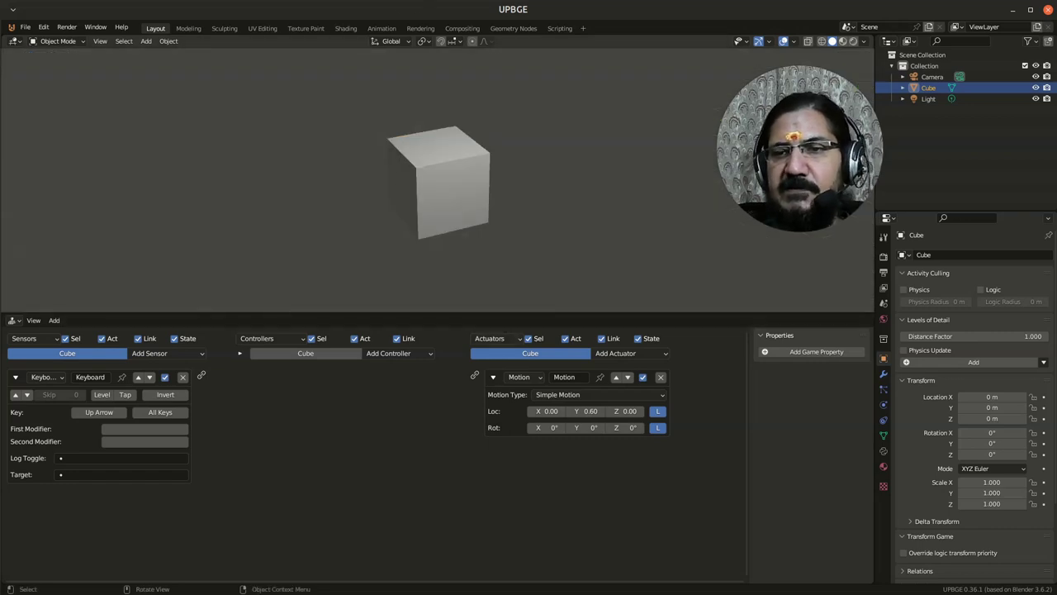
{"action": "key", "text": "Escape"}
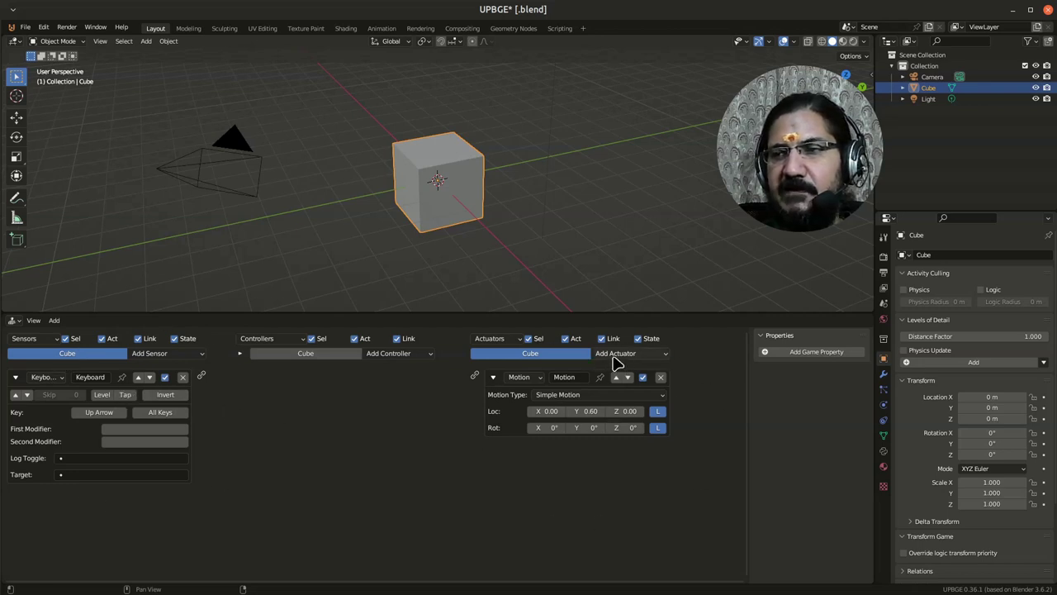
- Link the Motion actuator to a new And controller and the Keyboard sensor into that controller
{"action": "left_click_drag", "start_coordinate": [201, 376], "coordinate": [475, 376]}
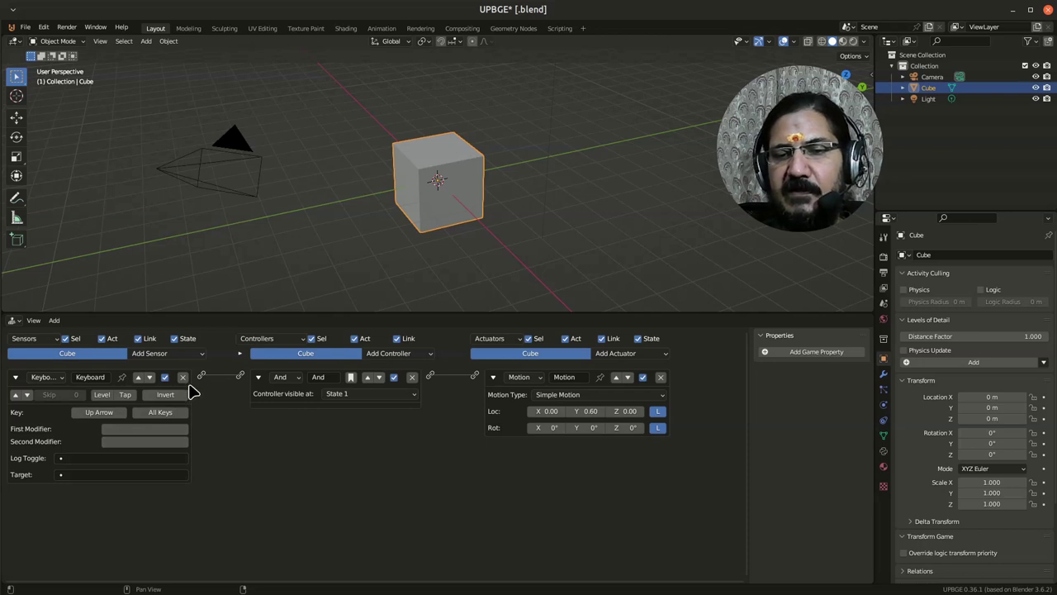
{"action": "left_click_drag", "start_coordinate": [202, 376], "coordinate": [240, 377]}
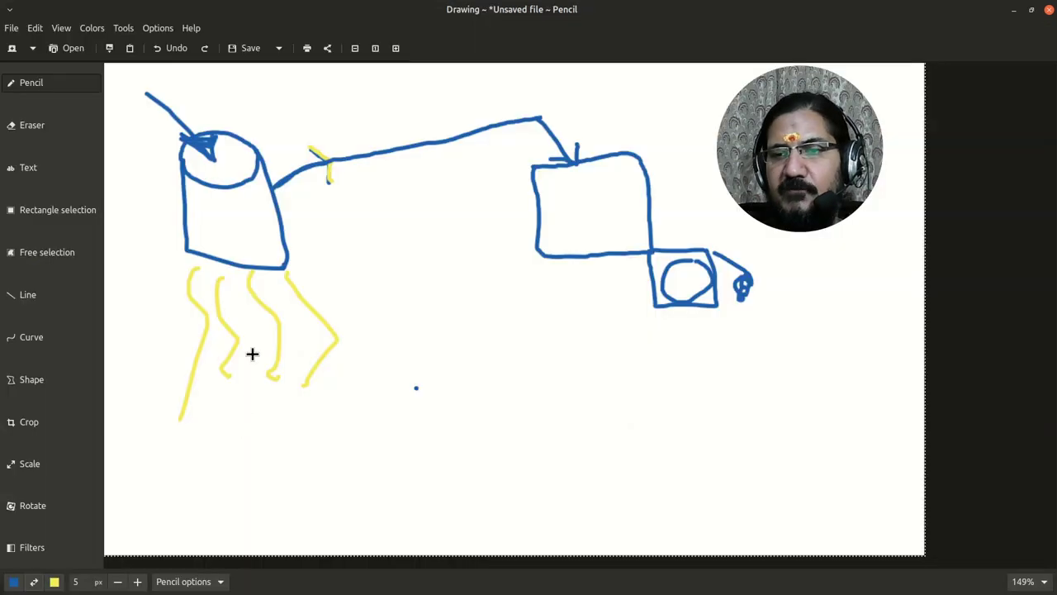
- Draw a short blue stroke on the logic diagram sketch
{"action": "mouse_move", "coordinate": [582, 191]}
{"action": "left_mouse_down"}
{"action": "mouse_move", "coordinate": [582, 221]}
{"action": "mouse_move", "coordinate": [586, 195]}
{"action": "mouse_move", "coordinate": [610, 214]}
{"action": "mouse_move", "coordinate": [602, 205]}
{"action": "mouse_move", "coordinate": [651, 215]}
{"action": "mouse_move", "coordinate": [686, 239]}
{"action": "left_mouse_up"}
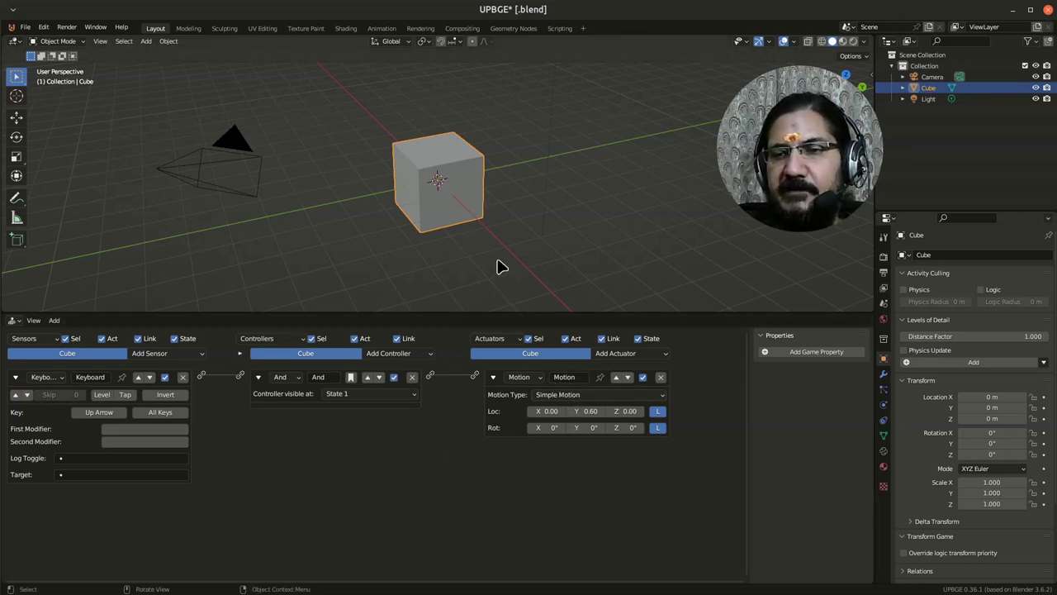
- Play the game, press Up Arrow to slide the Cube forward, then stop the game
{"action": "key", "text": "p"}
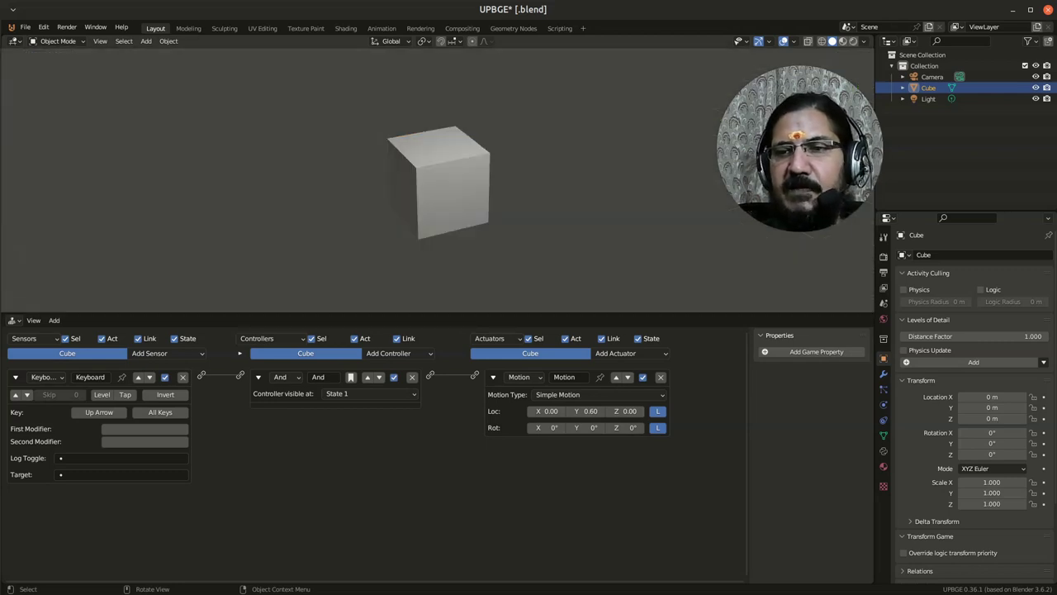
{"action": "key", "text": "Up"}
{"action": "key", "text": "Up"}
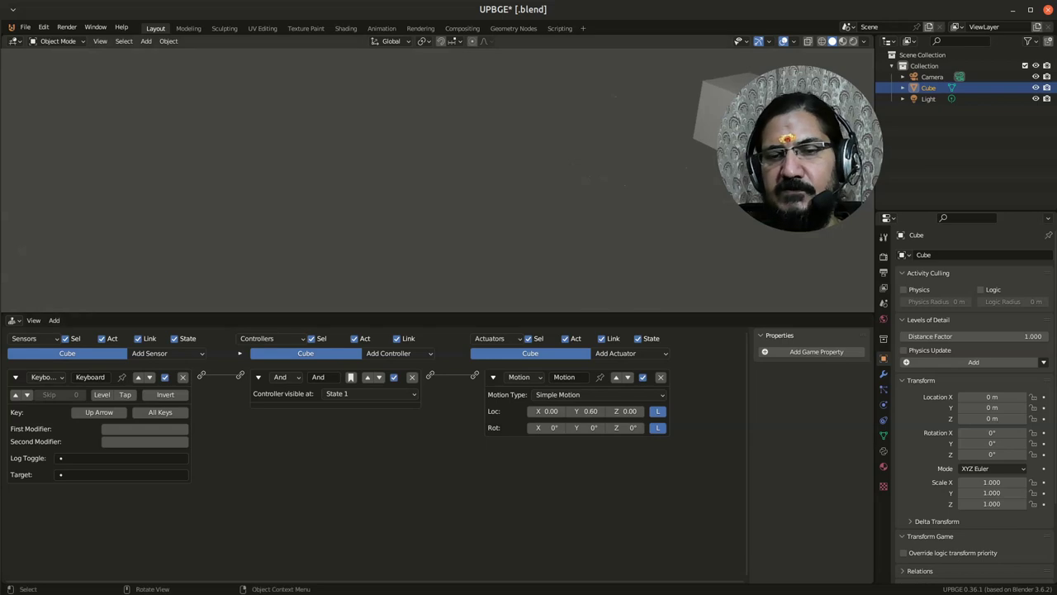
{"action": "key", "text": "Escape"}
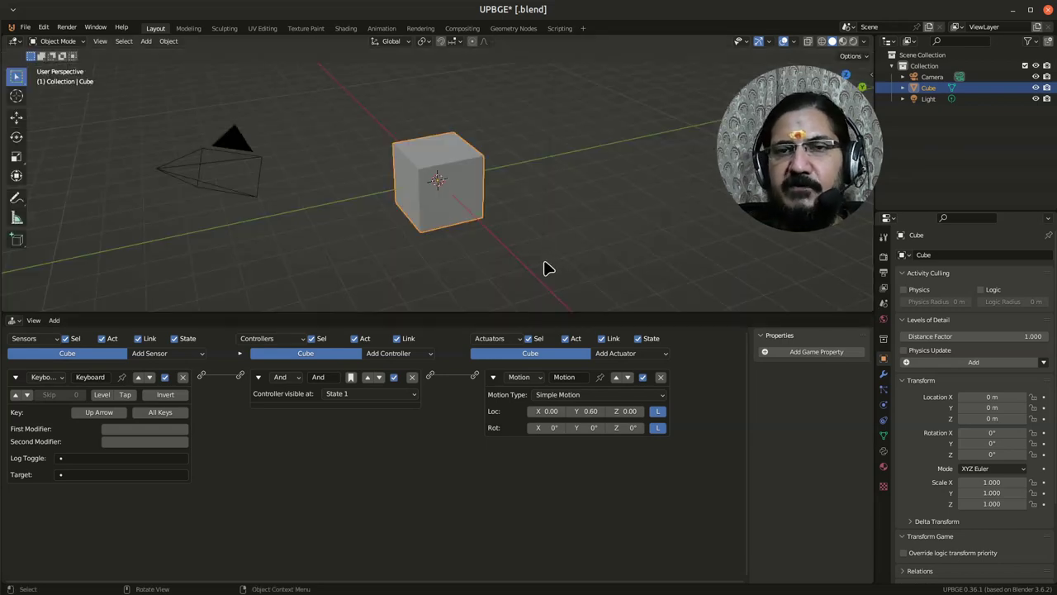